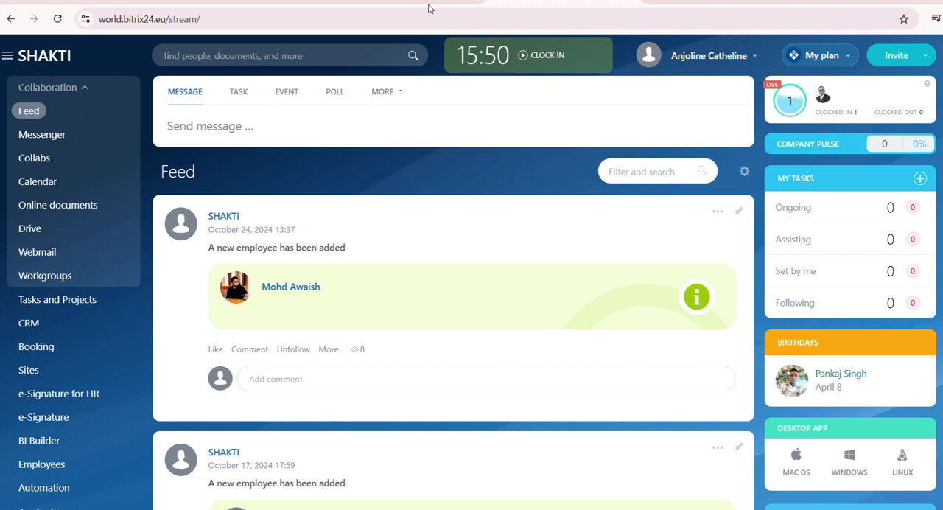
- Start a new channel in Messenger, name it "channel 1" and set its privacy to Public
left_click(67, 137)
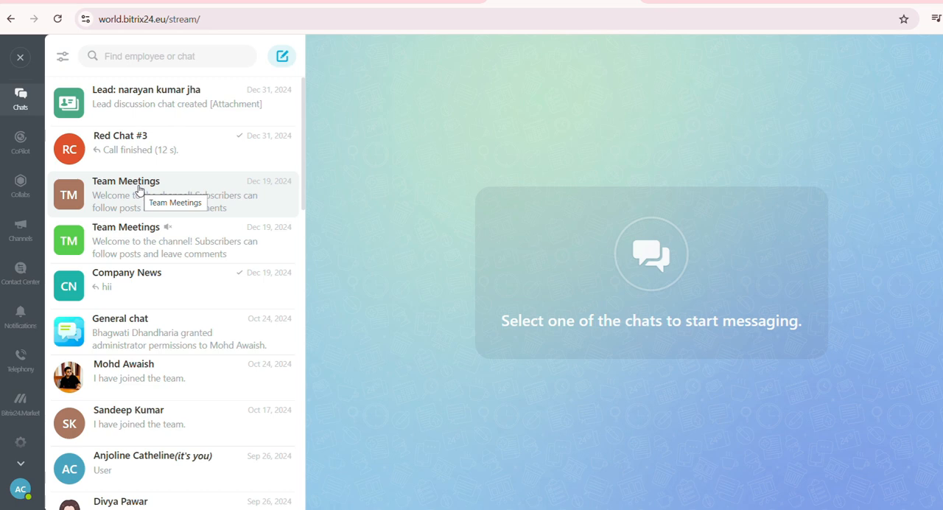
left_click(21, 231)
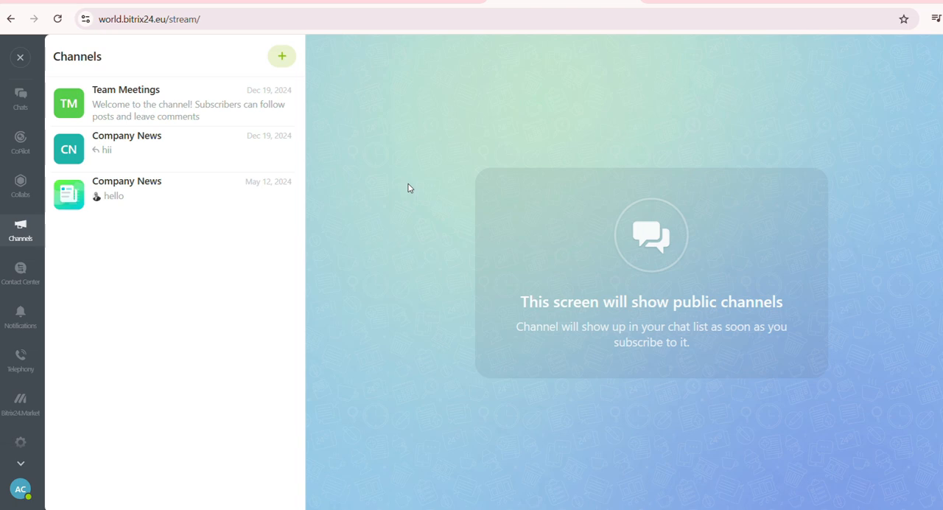
left_click(284, 57)
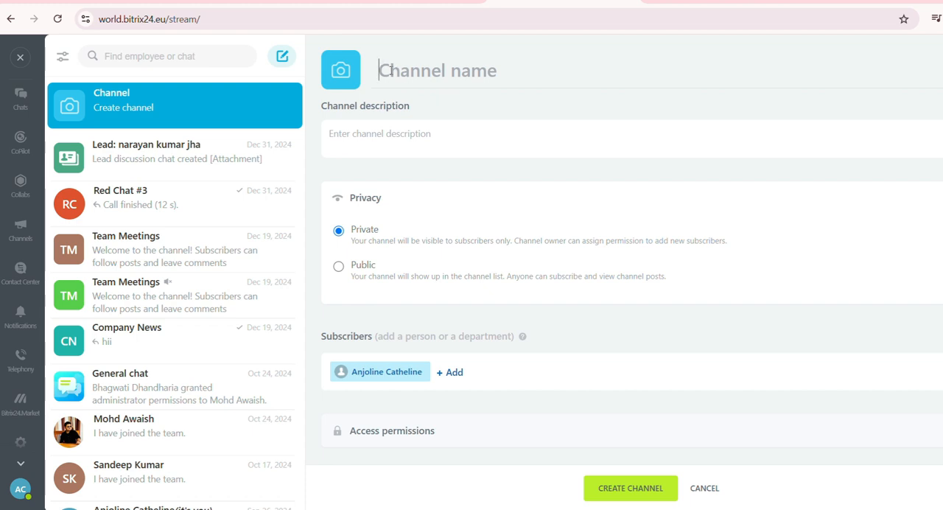
type("c")
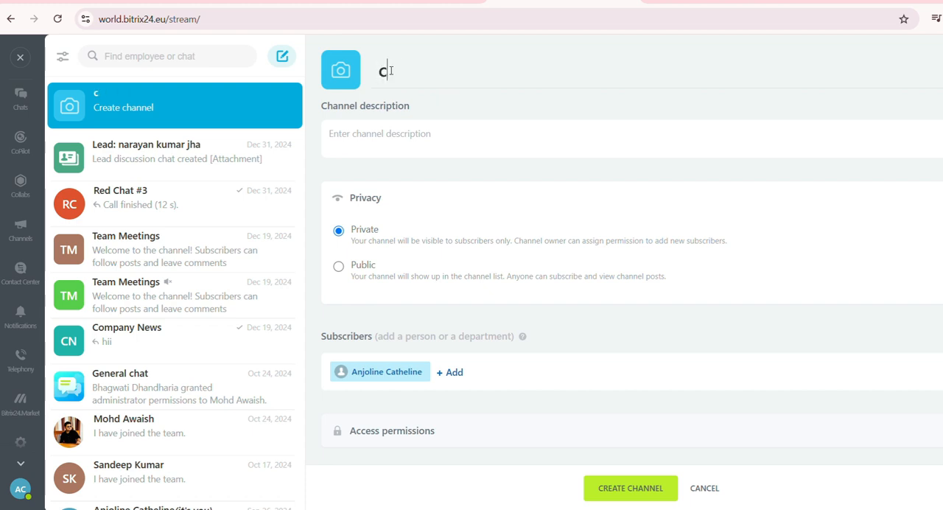
type("hann")
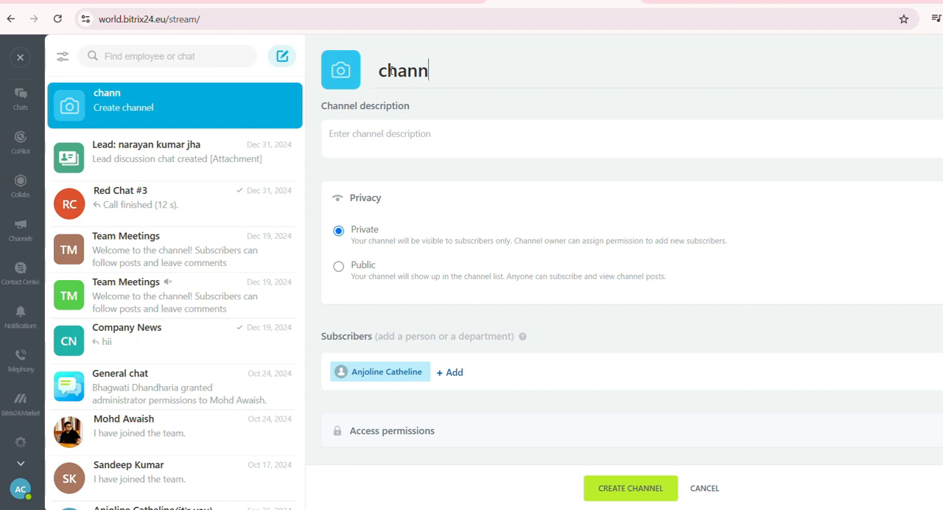
type("el 1")
left_click(366, 268)
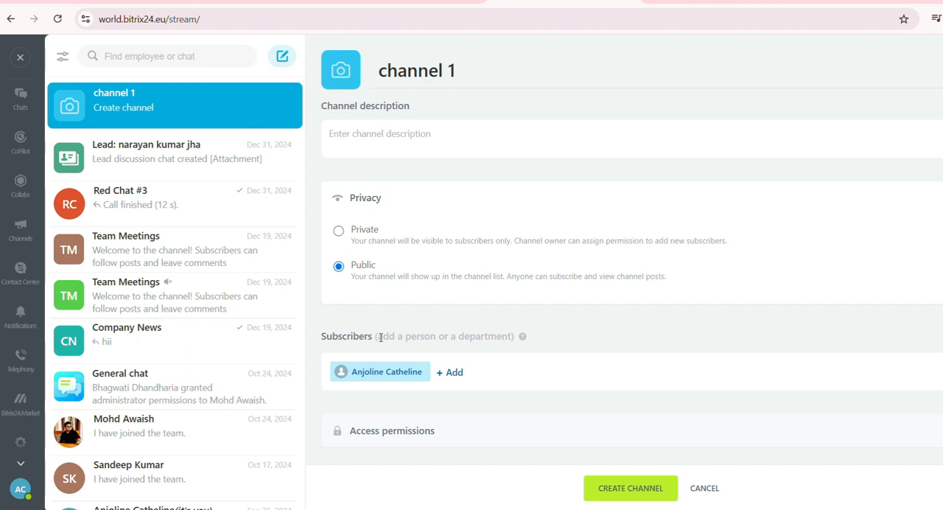
- Add the second, third and fifth people in the recent items list as subscribers of the new channel
scroll(381, 339, "down", 1)
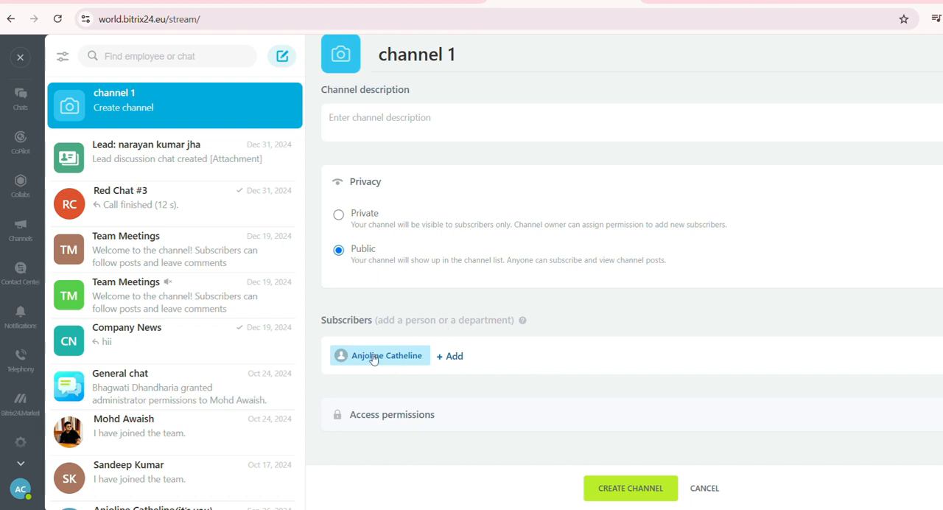
left_click(458, 356)
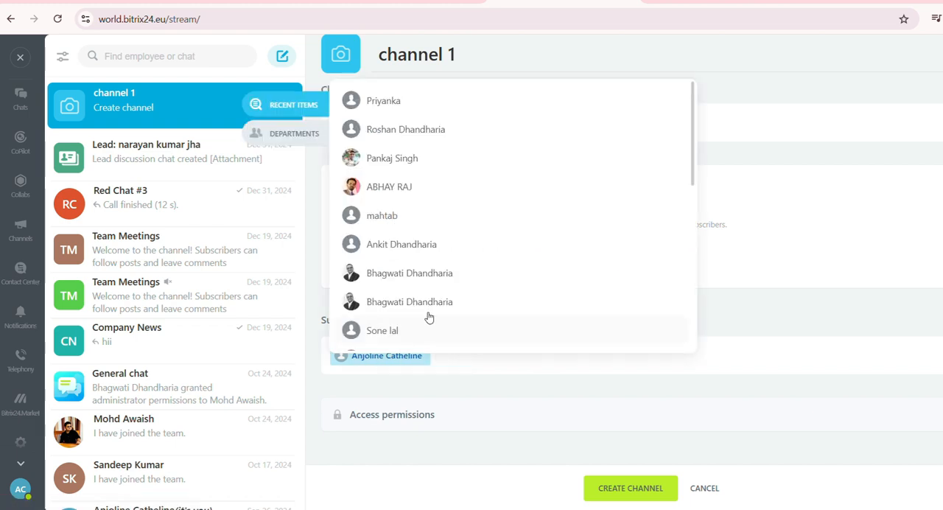
left_click(401, 215)
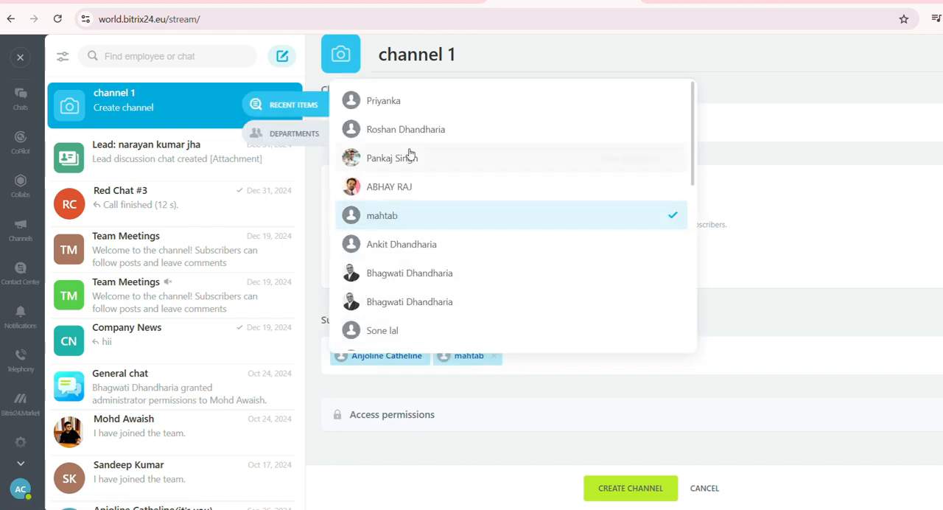
left_click(410, 156)
left_click(423, 137)
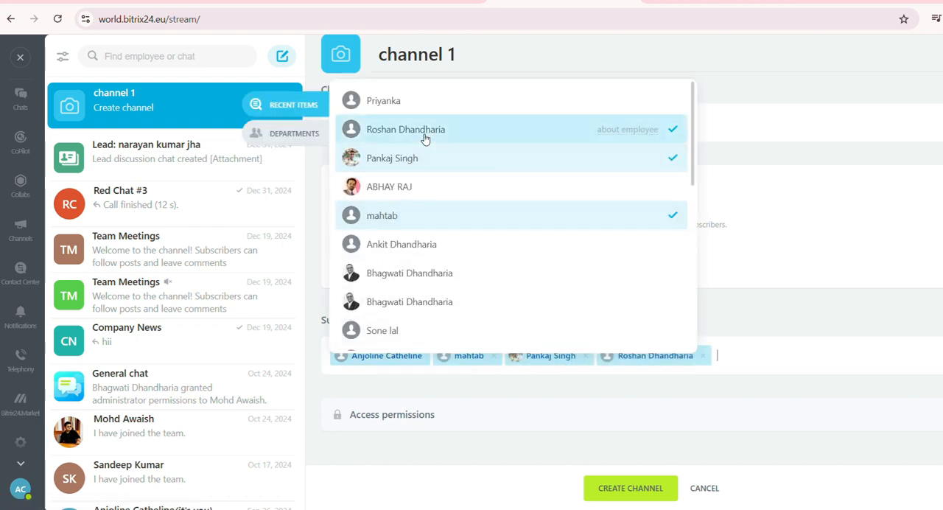
left_click(746, 353)
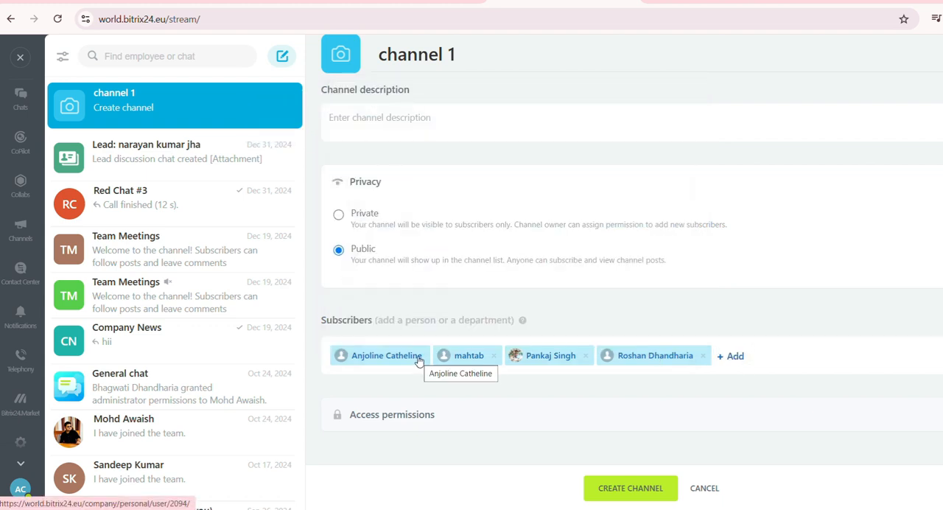
- Expand the new channel's access permissions and review its owner, administrator and permission settings
left_click(390, 416)
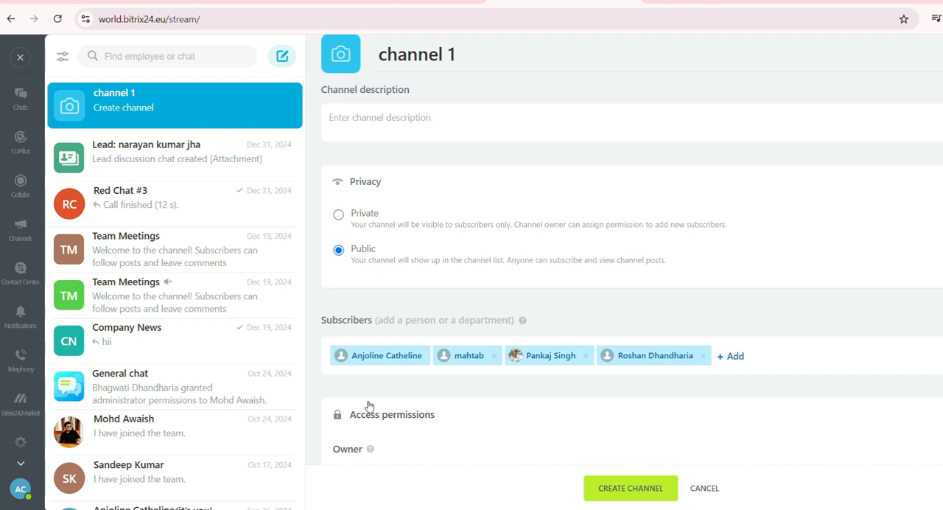
scroll(361, 401, "down", 2)
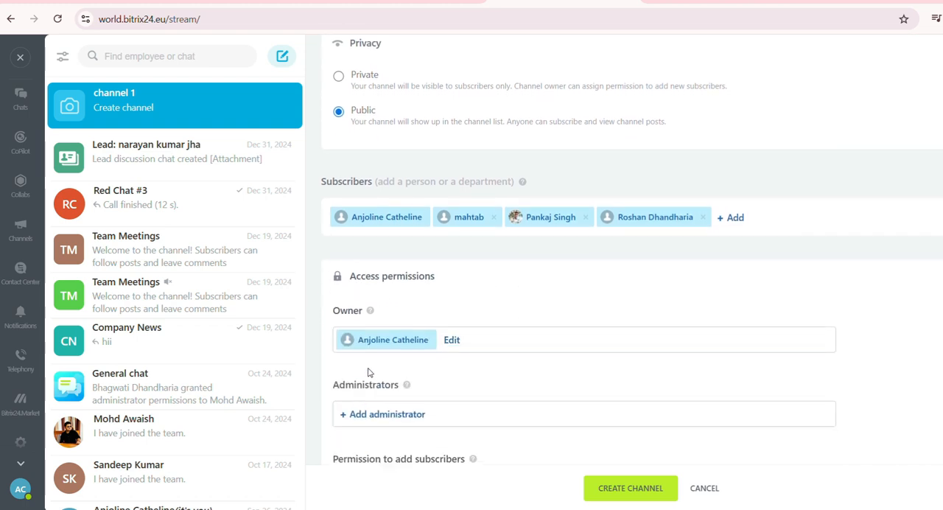
scroll(370, 373, "down", 1)
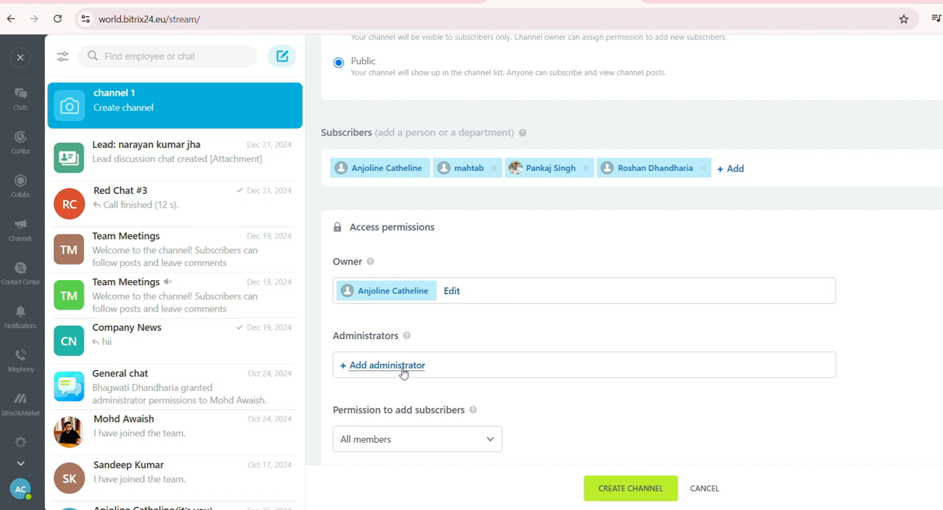
scroll(409, 374, "down", 1)
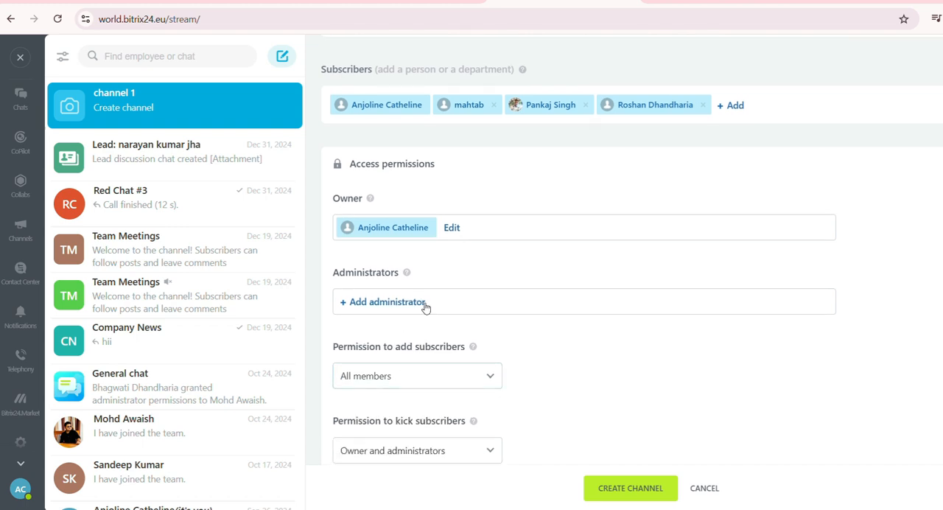
scroll(406, 316, "down", 1)
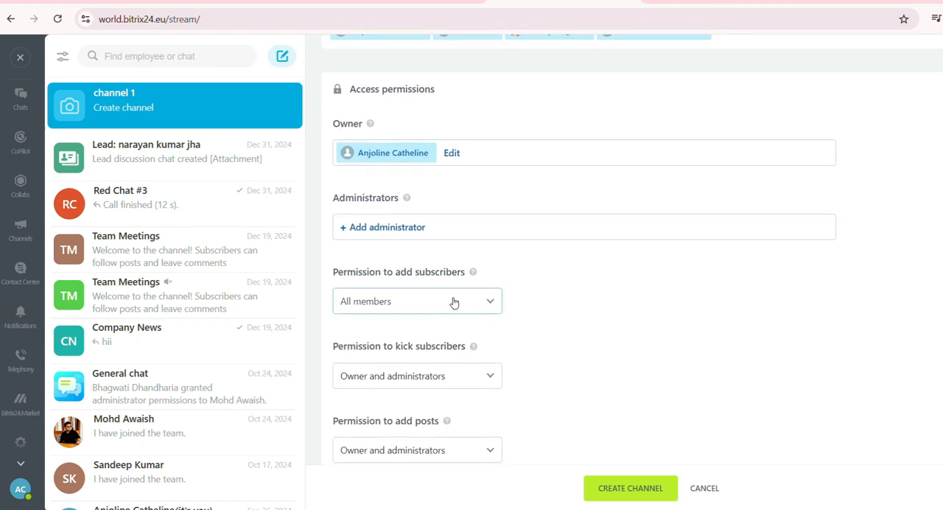
scroll(409, 327, "down", 1)
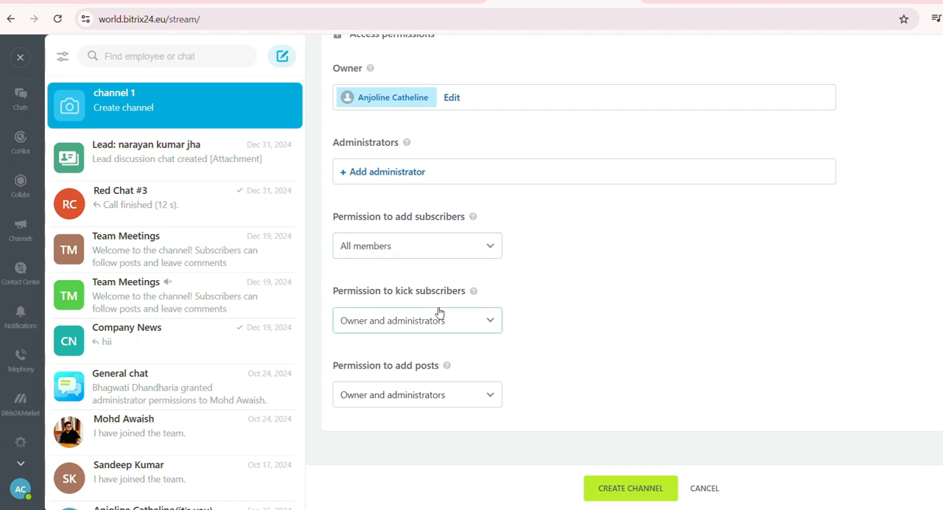
- Examine the available choices for the permissions to add subscribers, kick subscribers and add posts
left_click(486, 251)
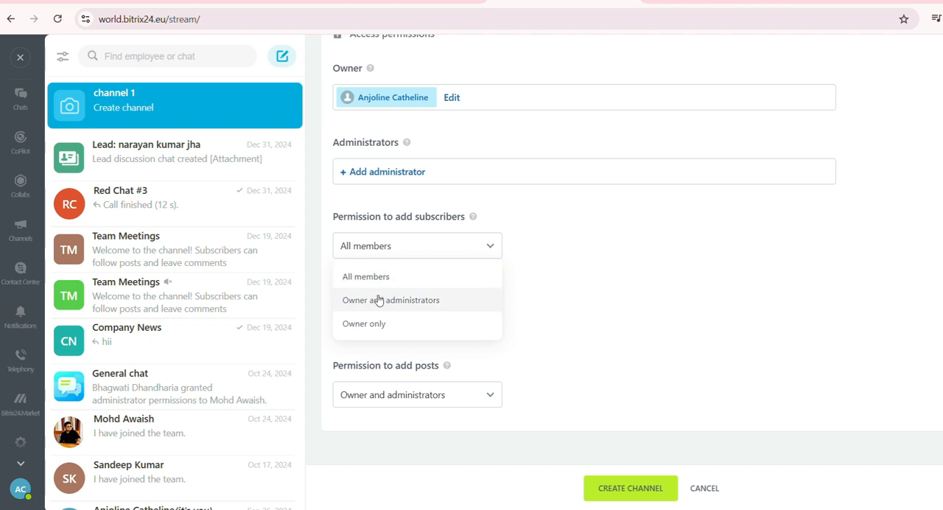
left_click(596, 310)
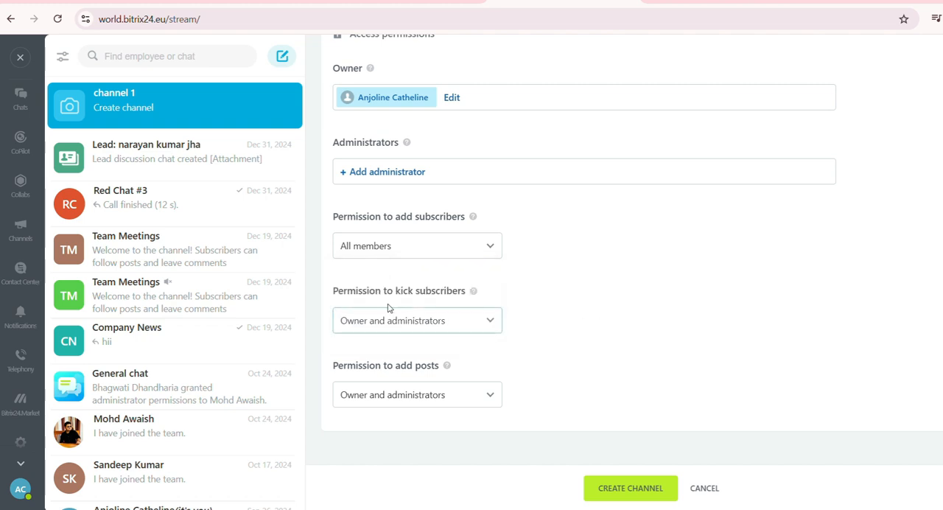
mouse_move(470, 305)
left_click(400, 329)
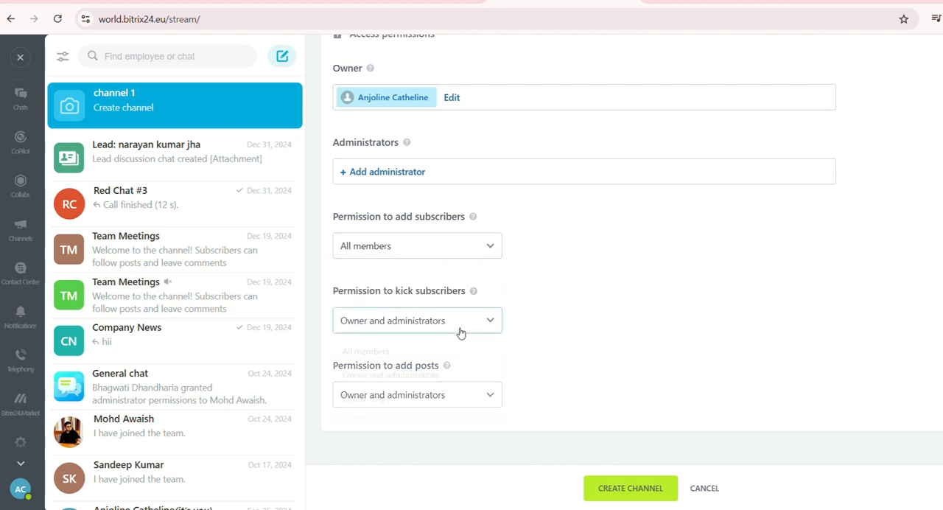
left_click(549, 344)
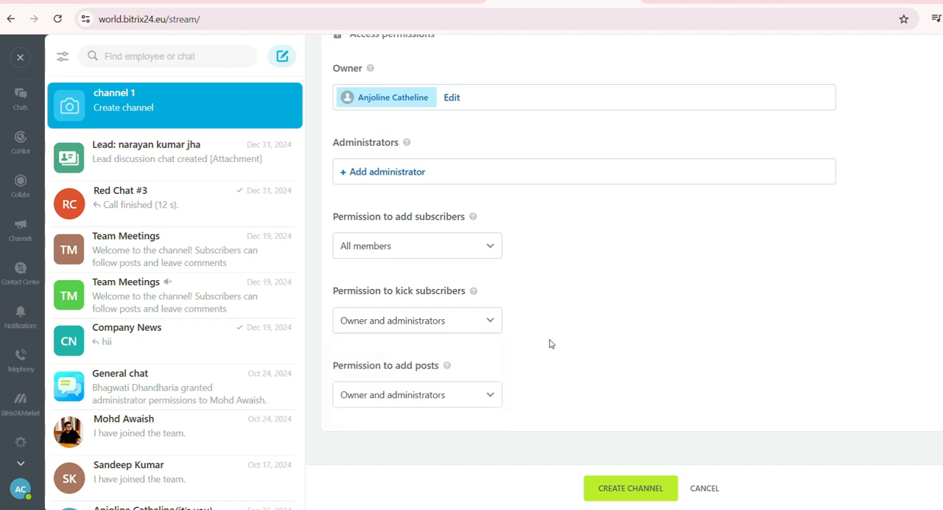
left_click(479, 403)
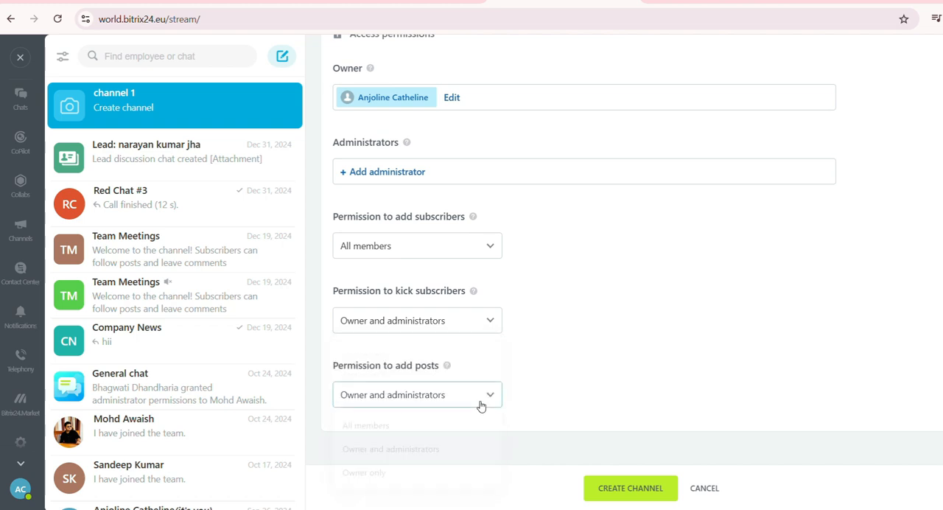
left_click(573, 362)
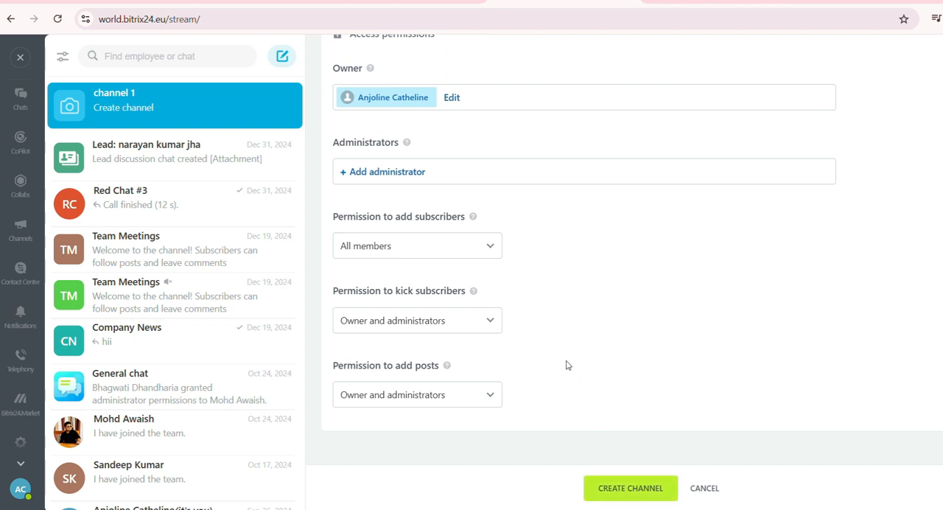
- Create the channel and look at the form for adding further chat members
left_click(631, 488)
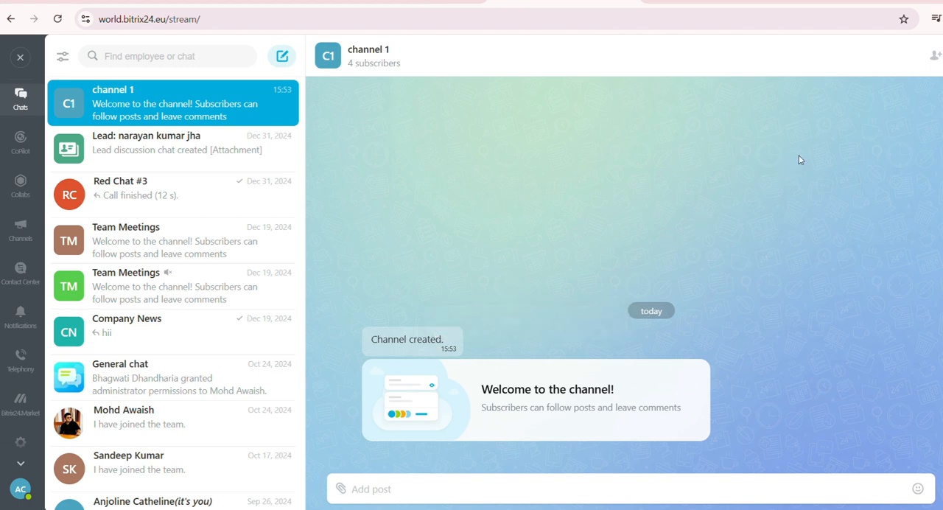
left_click(934, 57)
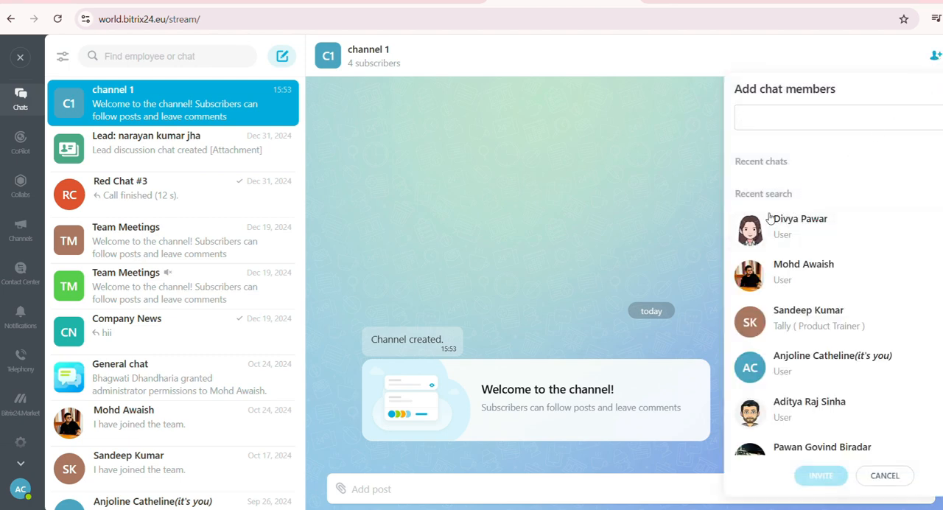
left_click(606, 233)
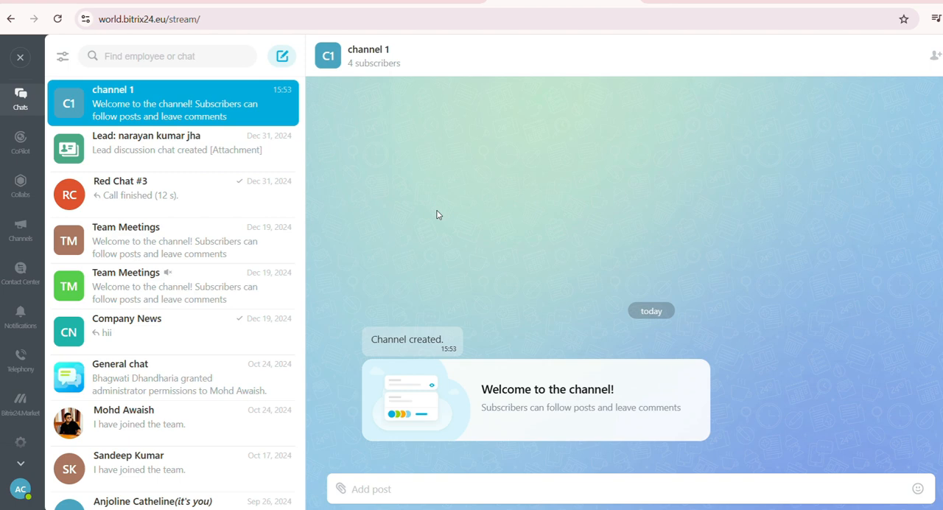
- Publish the post "Lets get started...!" in channel 1
left_click(401, 485)
type("Z")
key("BackSpace")
type("Lets get starte")
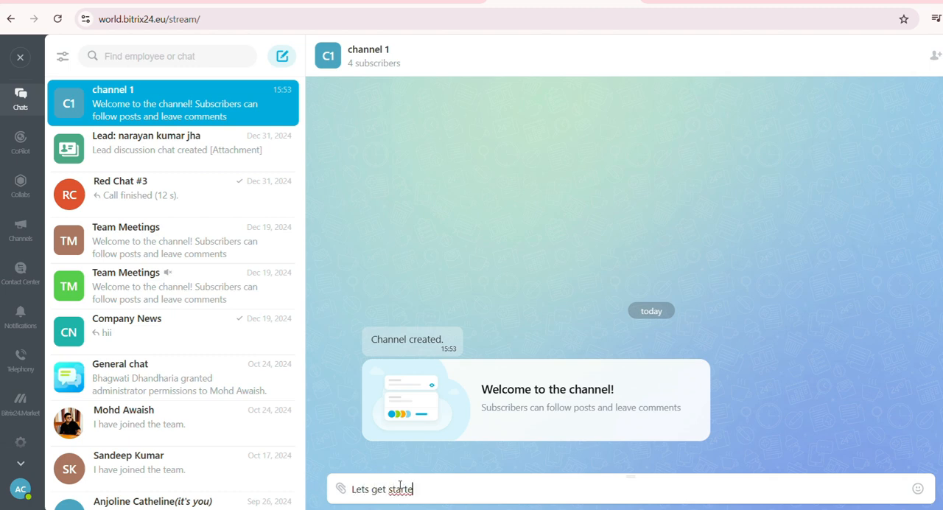
type("d...!")
key("Return")
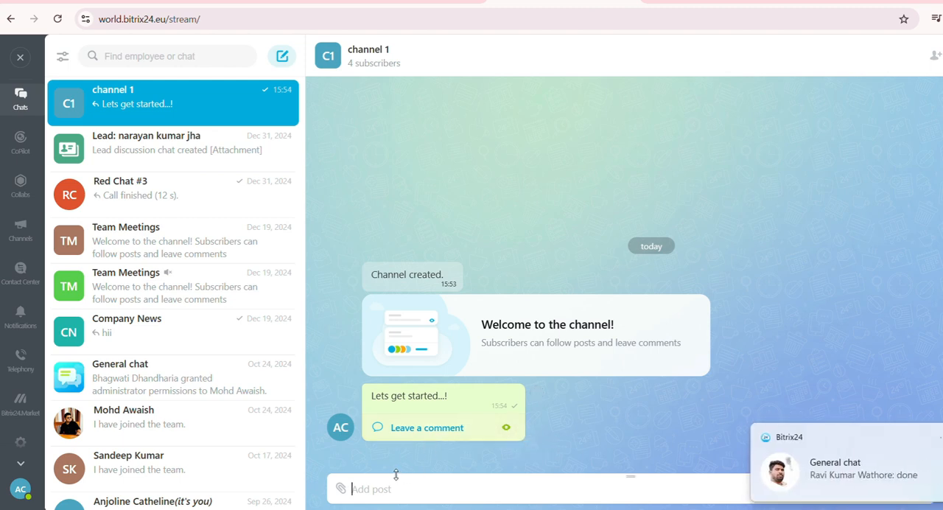
- Publish a second post in channel 1 reading "please review the attach documnet"
type("please review the attach")
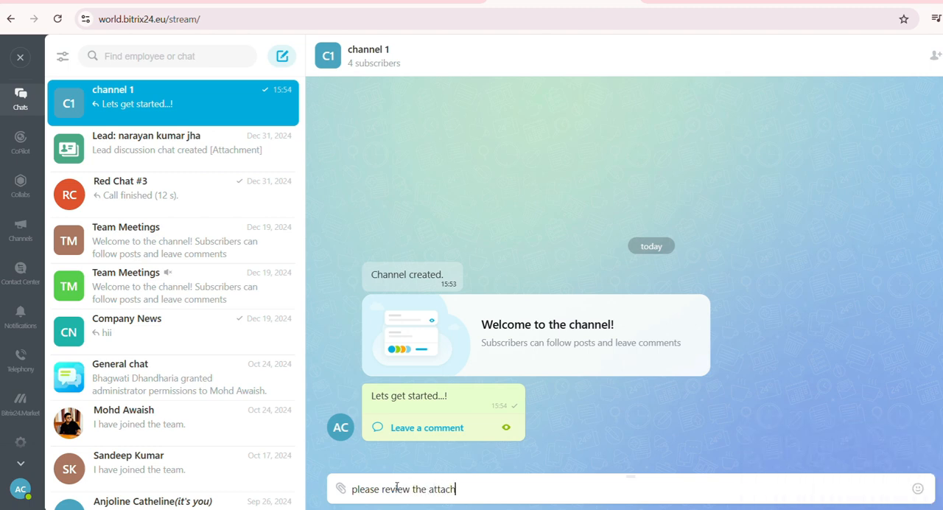
type(" documnet")
key("Return")
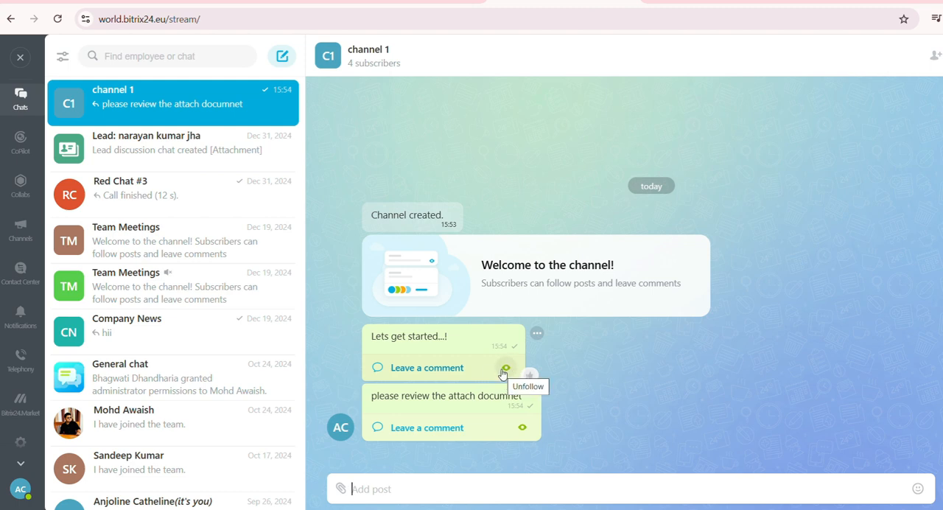
- View the comment discussion of the "Lets get started...!" post and return to the channel
left_click(432, 372)
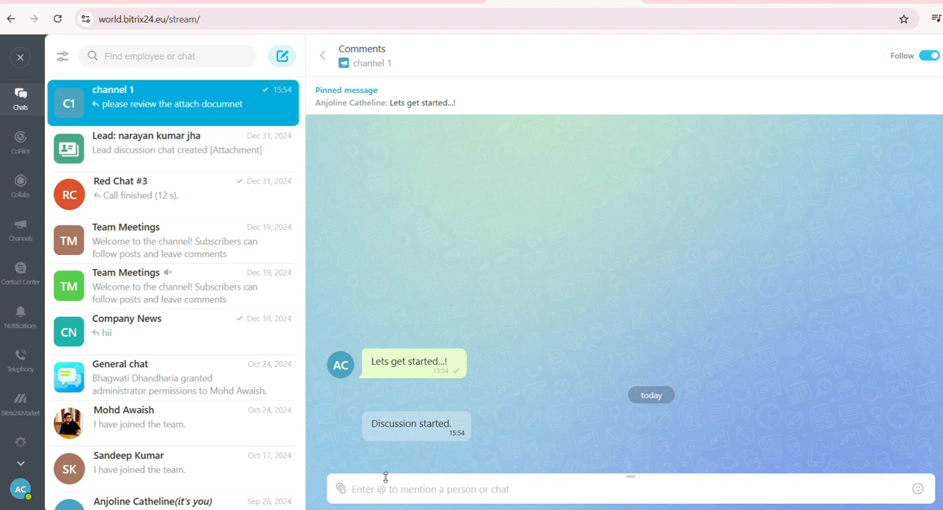
left_click(321, 59)
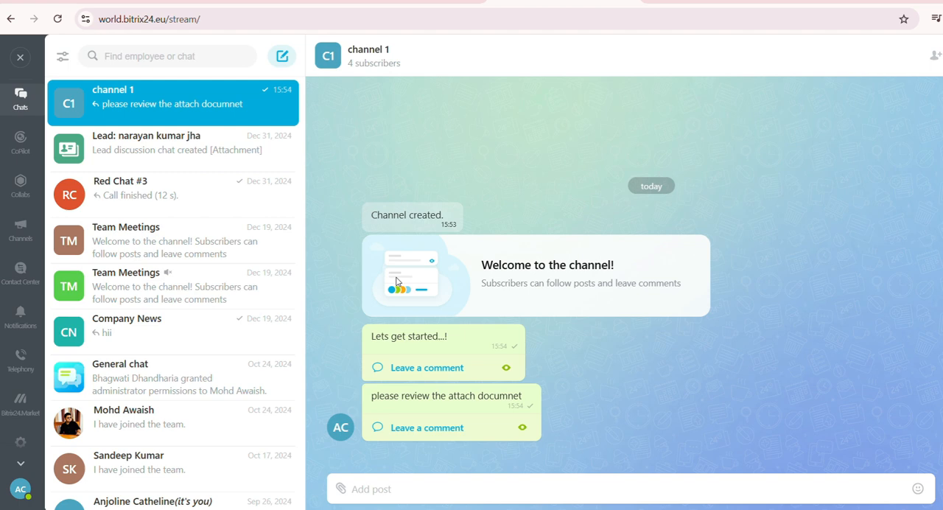
- Publish a post in channel 1 that mentions the colleague listed directly below General chat in the chat list
left_click(379, 491)
type("@")
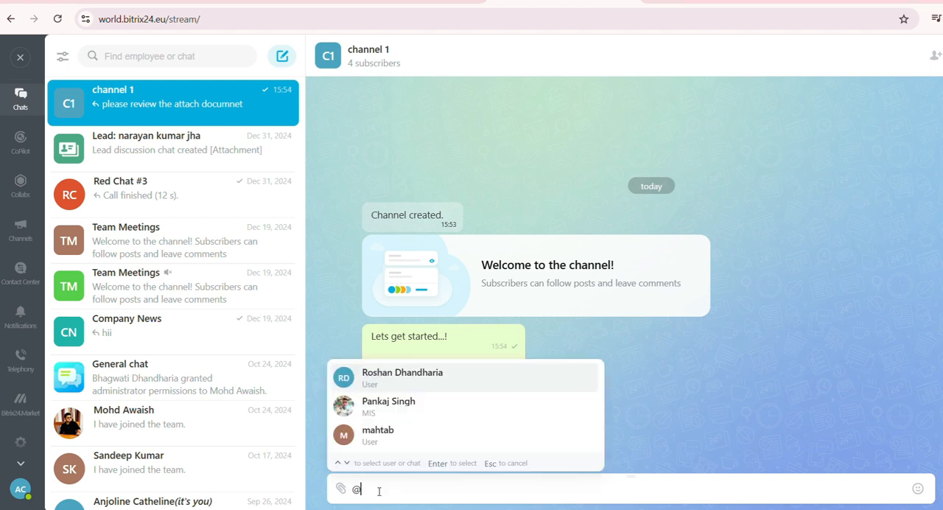
type("md")
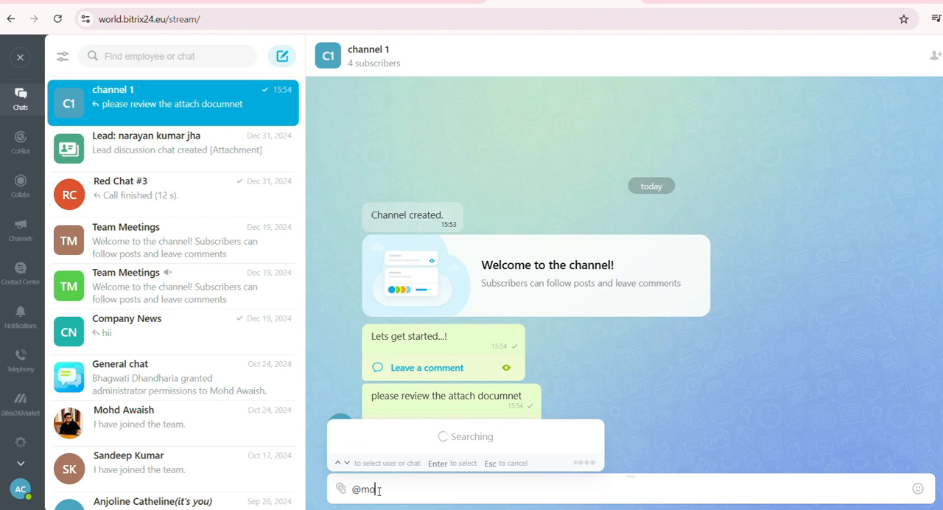
type("hd")
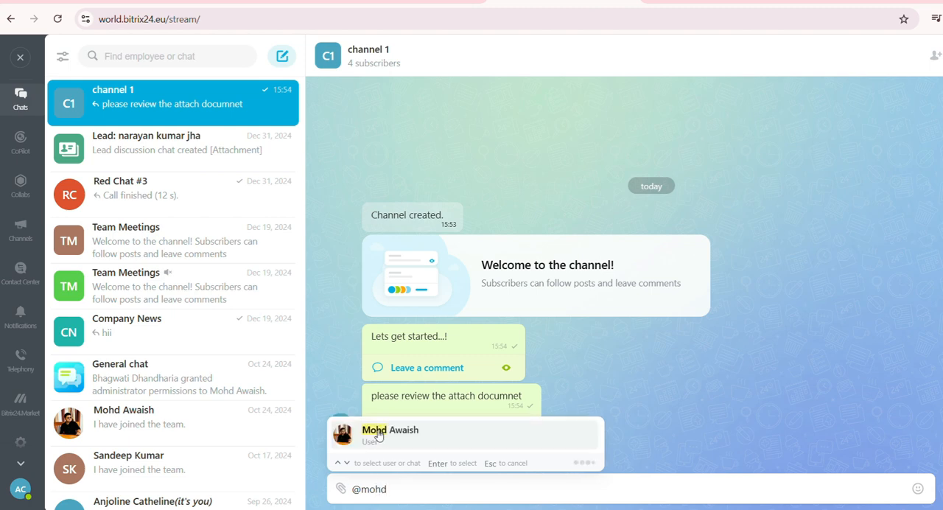
left_click(378, 436)
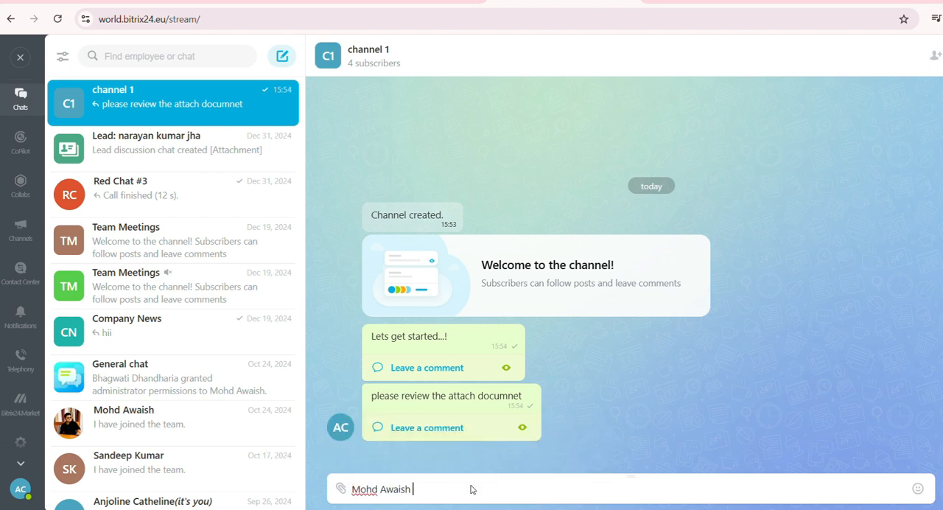
key("Return")
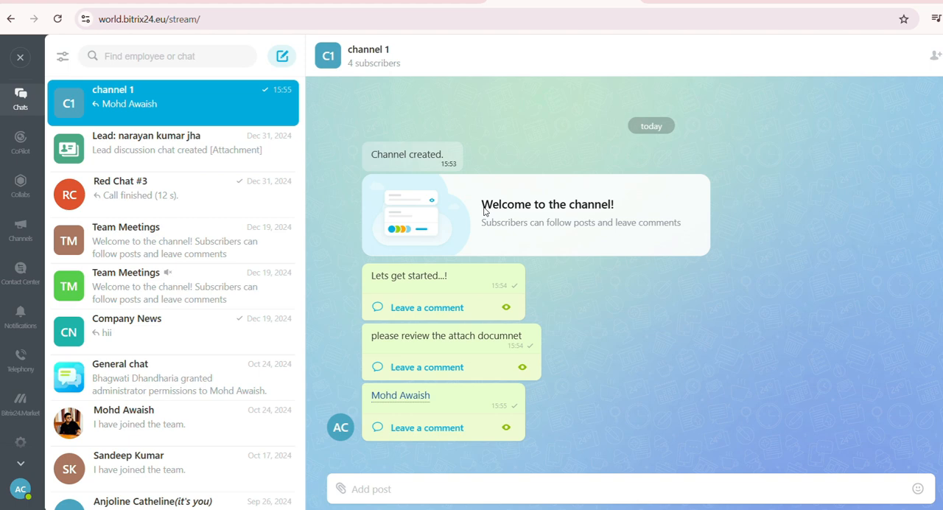
- Look at the kinds of attachments that can be added to a channel post
left_click(340, 490)
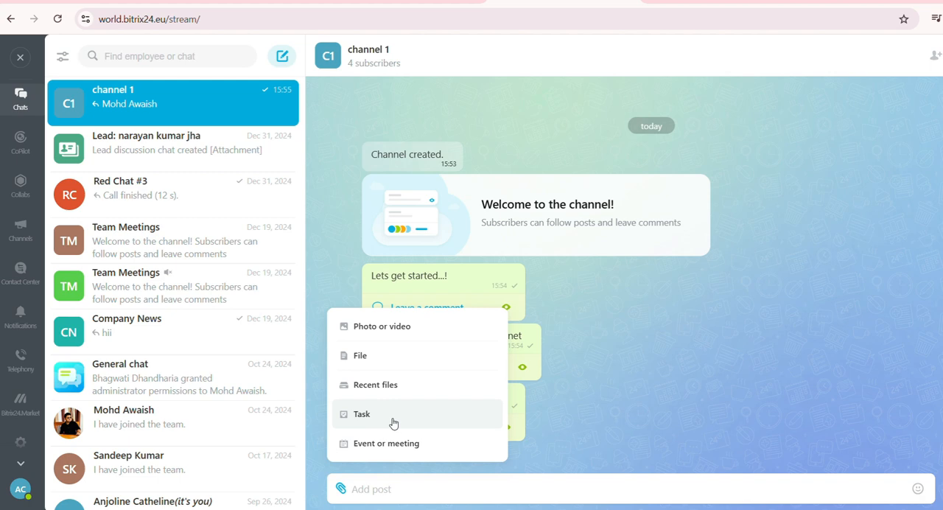
left_click(725, 409)
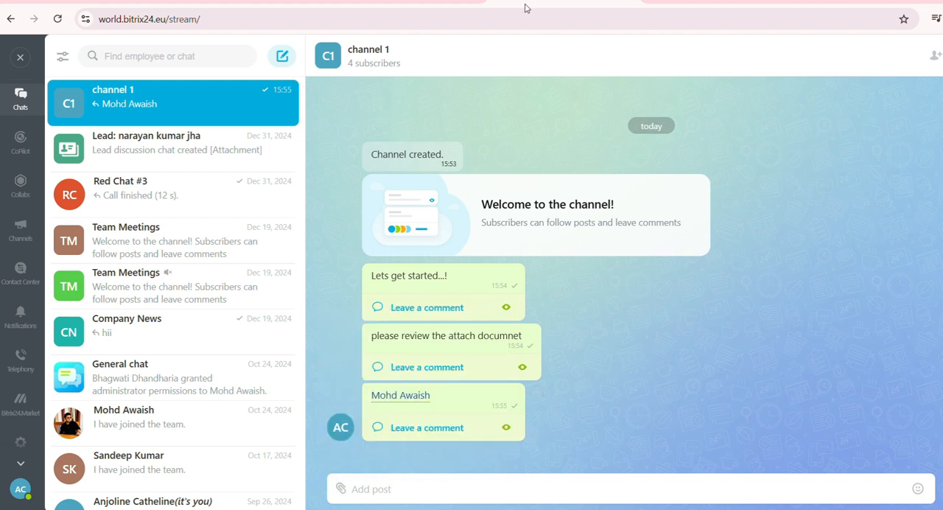